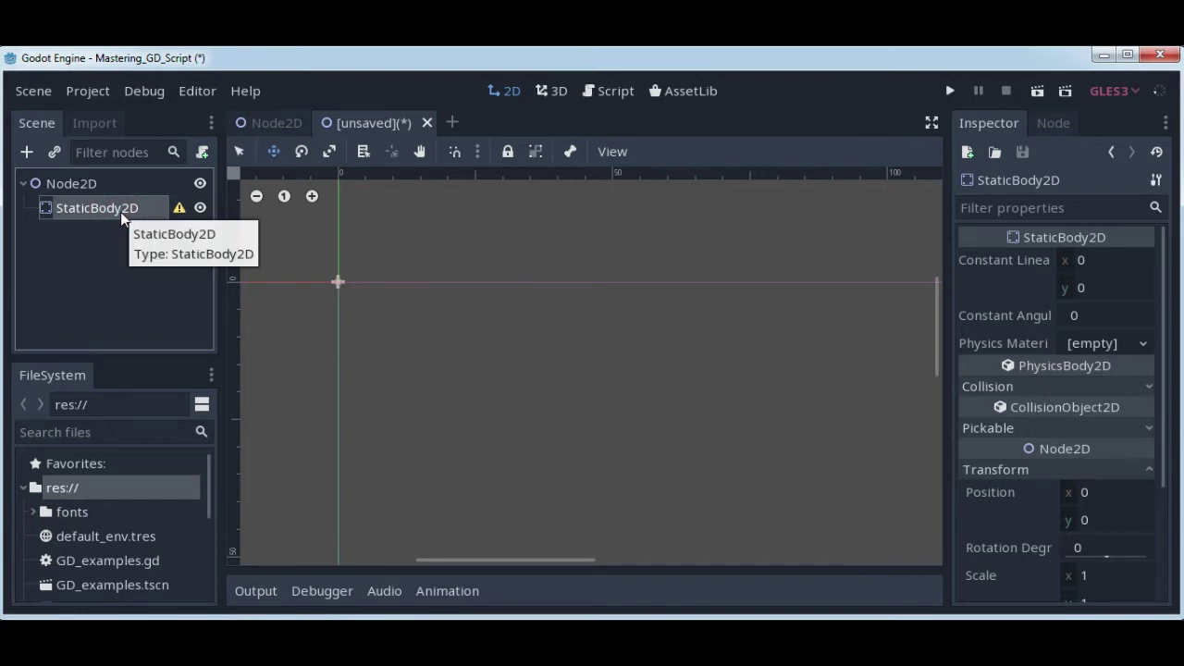
Add a CollisionShape2D node under StaticBody2D and assign it a new RectangleShape2D.
{"action": "left_click", "coordinate": [24, 151]}
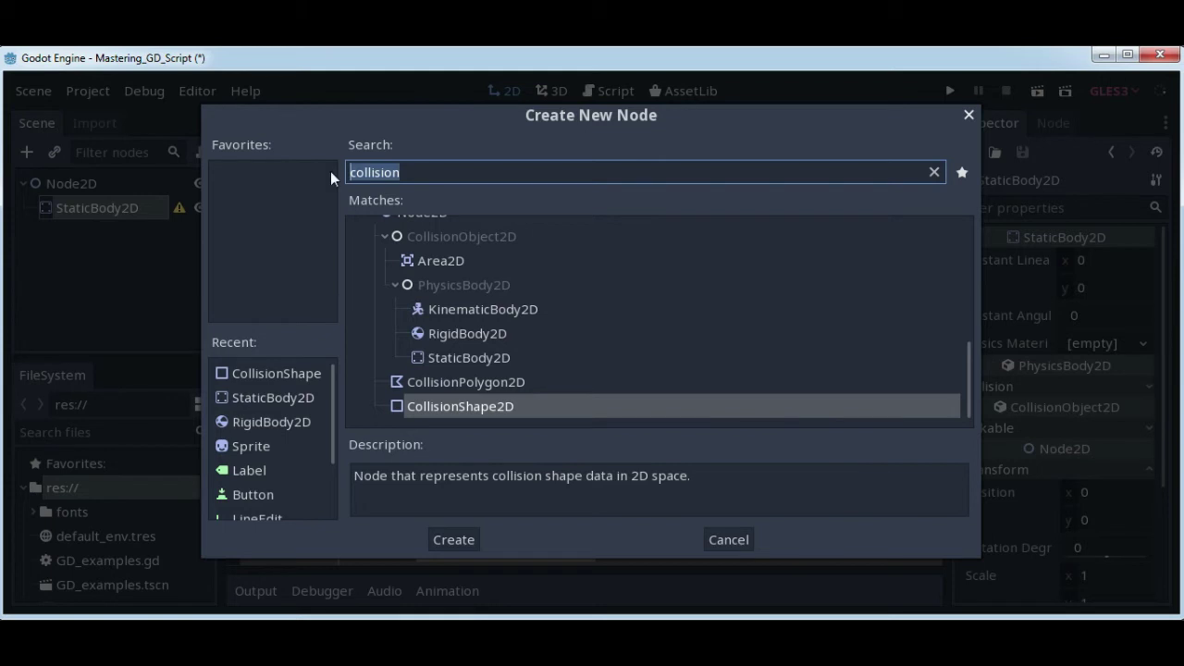
{"action": "key", "text": "BackSpace"}
{"action": "type", "text": "c"}
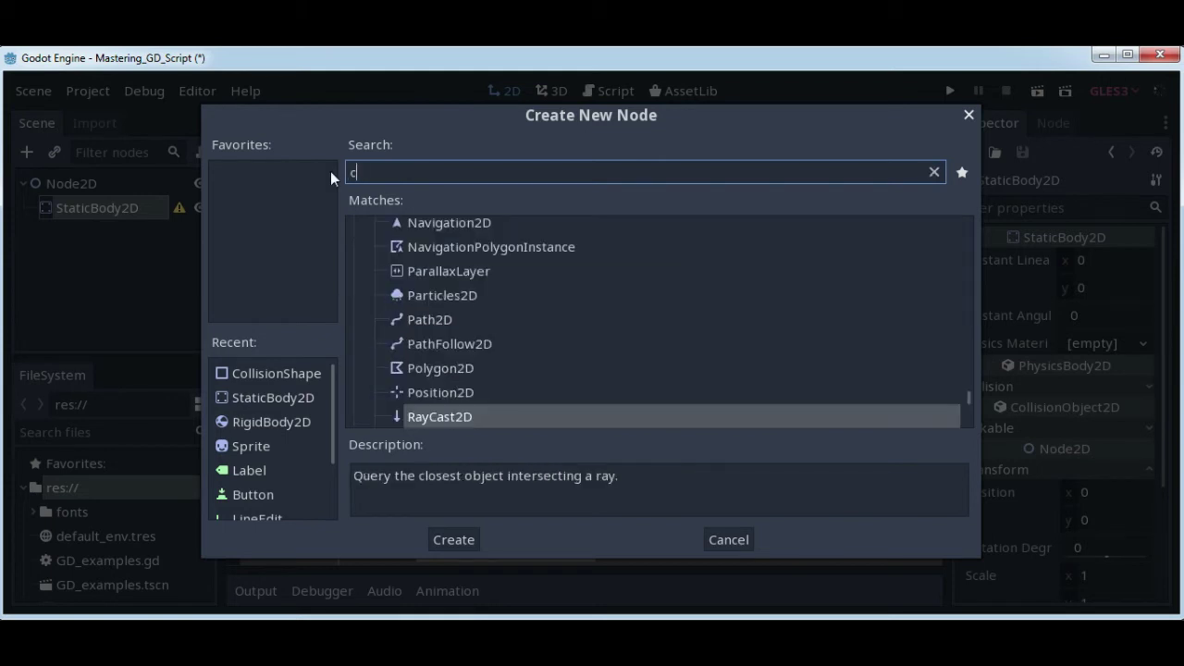
{"action": "type", "text": "ollision"}
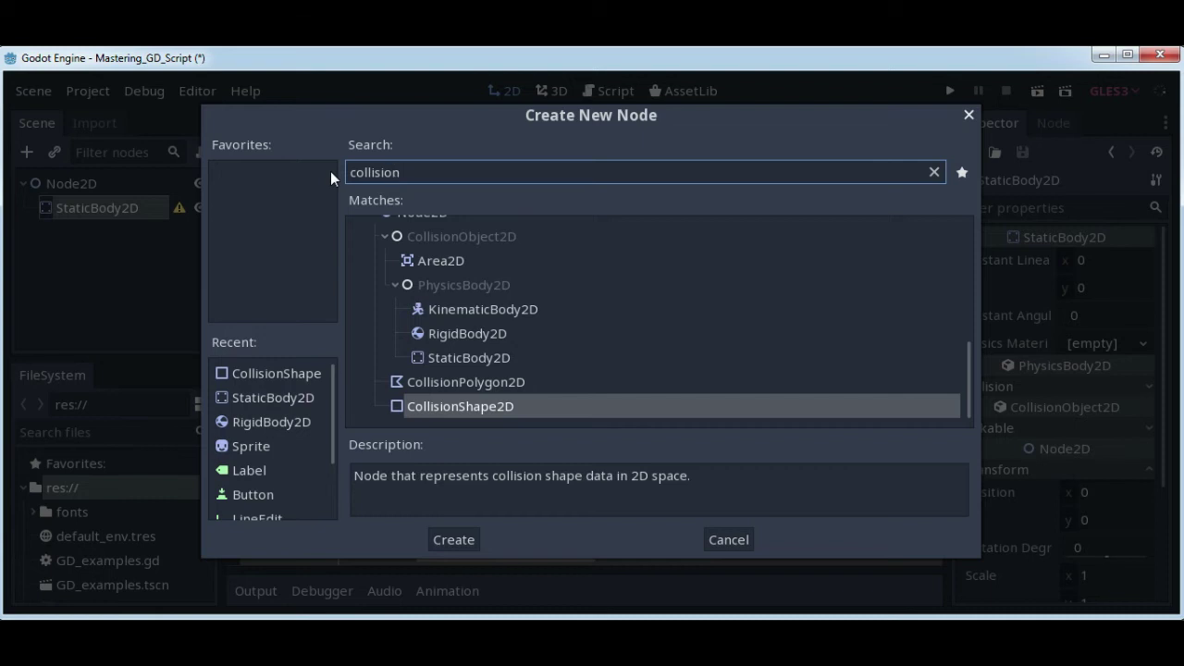
{"action": "left_click", "coordinate": [459, 412]}
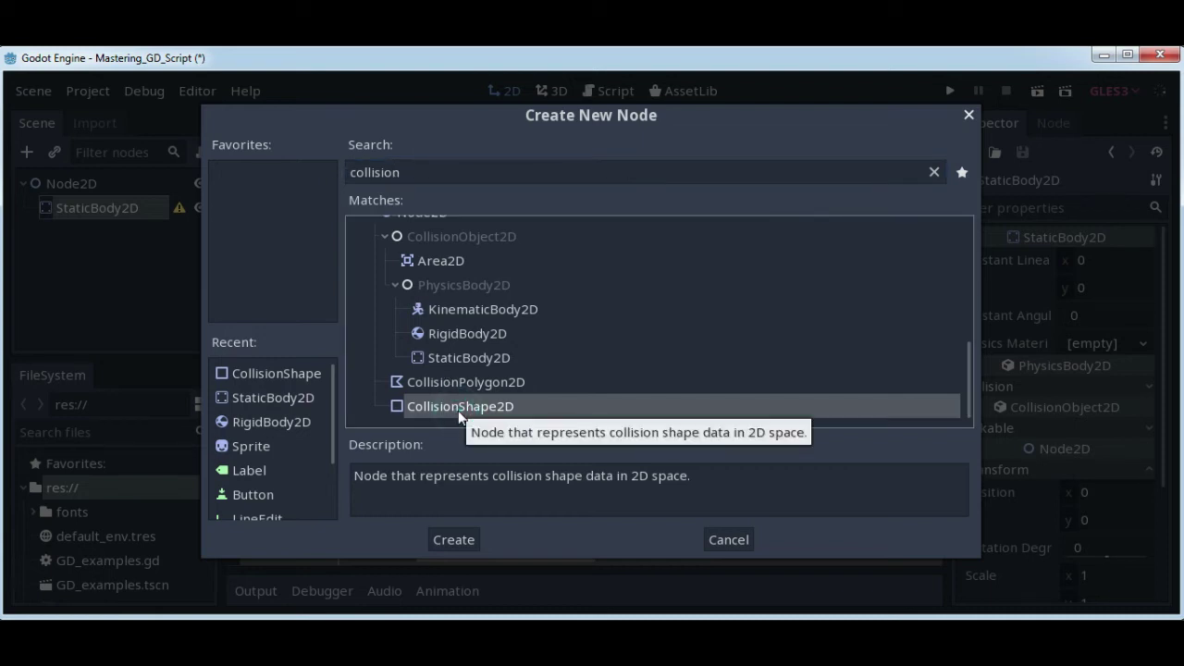
{"action": "left_click", "coordinate": [454, 539]}
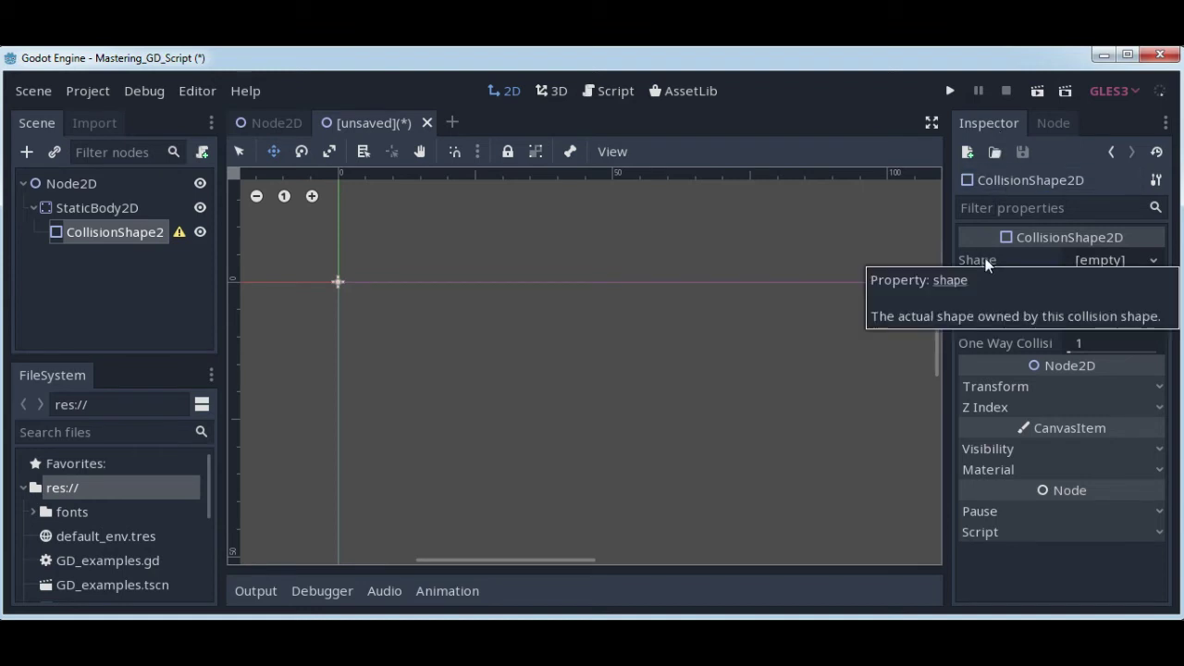
{"action": "left_click", "coordinate": [1152, 262]}
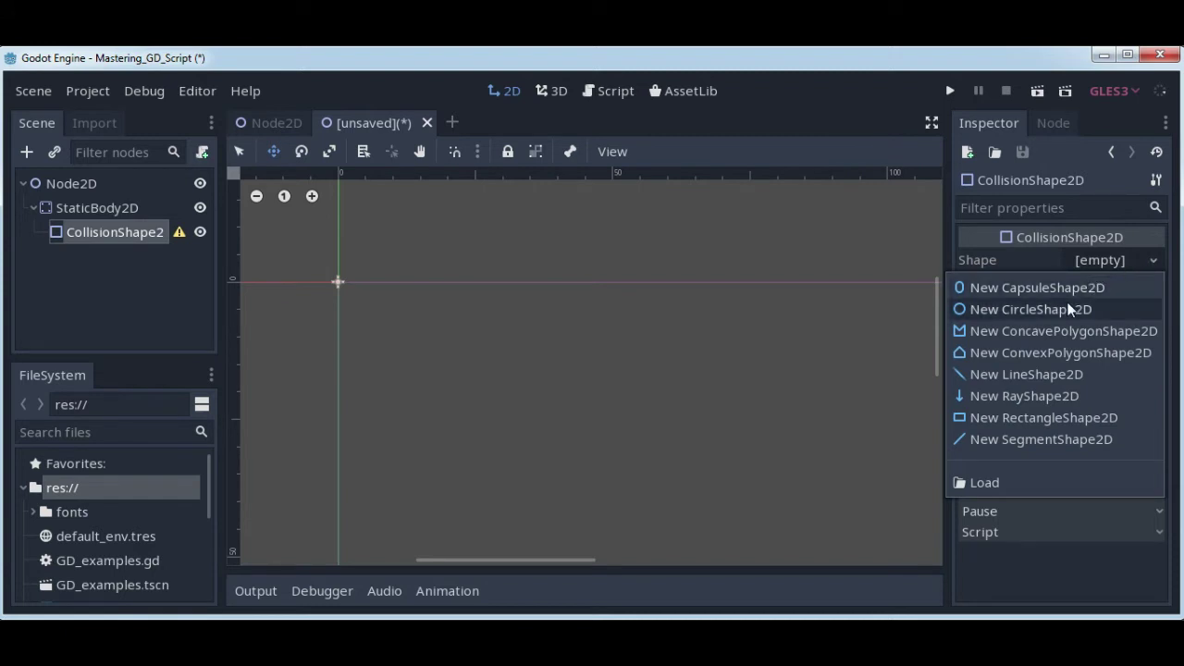
{"action": "left_click", "coordinate": [1002, 419]}
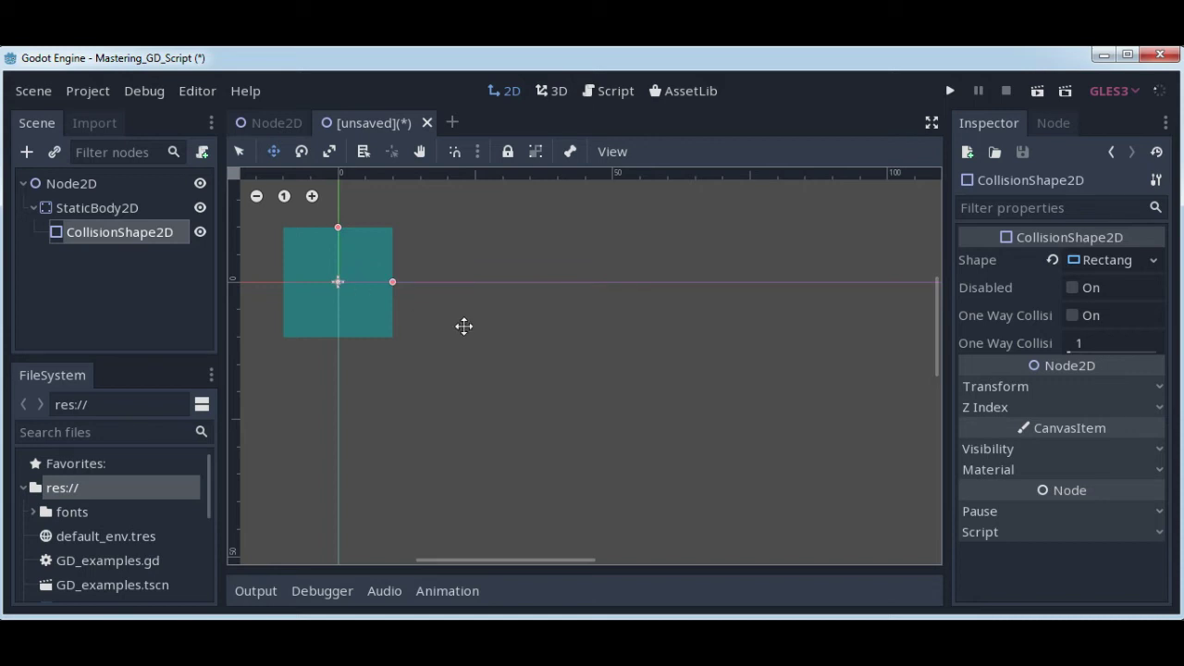
Examine the rectangular collision shape in the 2D viewport at several zoom levels and pan the view slightly.
{"action": "scroll", "coordinate": [463, 325], "scroll_direction": "down", "scroll_amount": 3}
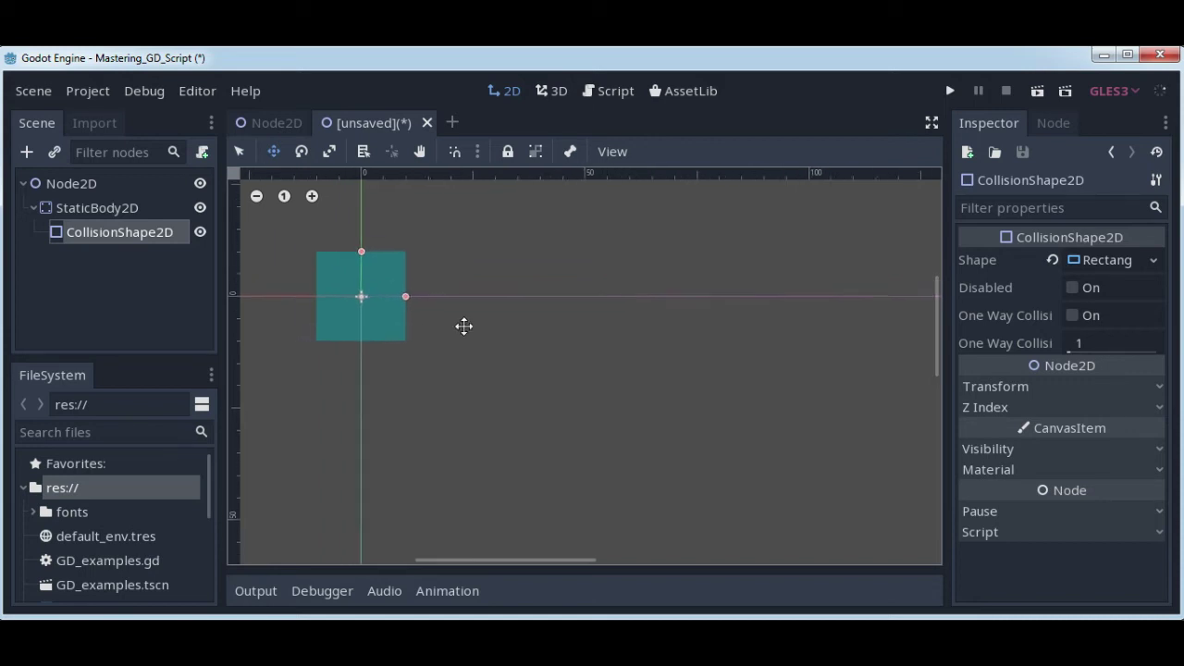
{"action": "scroll", "coordinate": [463, 326], "scroll_direction": "down", "scroll_amount": 1}
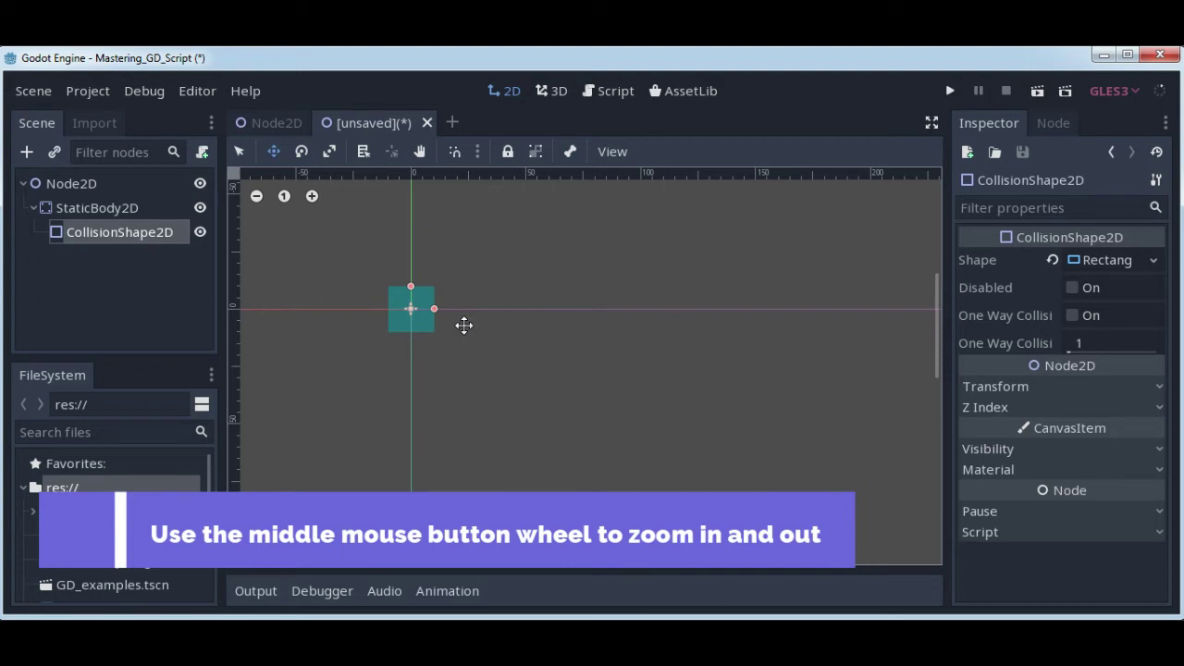
{"action": "scroll", "coordinate": [463, 326], "scroll_direction": "up", "scroll_amount": 2}
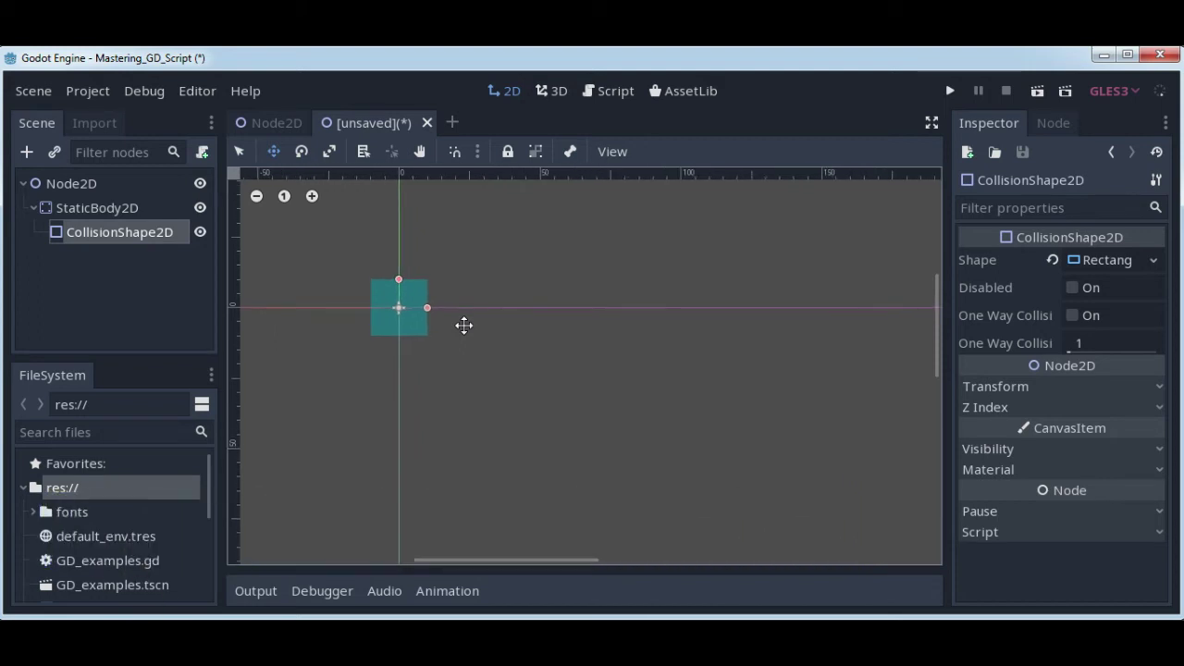
{"action": "scroll", "coordinate": [463, 326], "scroll_direction": "up", "scroll_amount": 4}
{"action": "scroll", "coordinate": [464, 326], "scroll_direction": "down", "scroll_amount": 2}
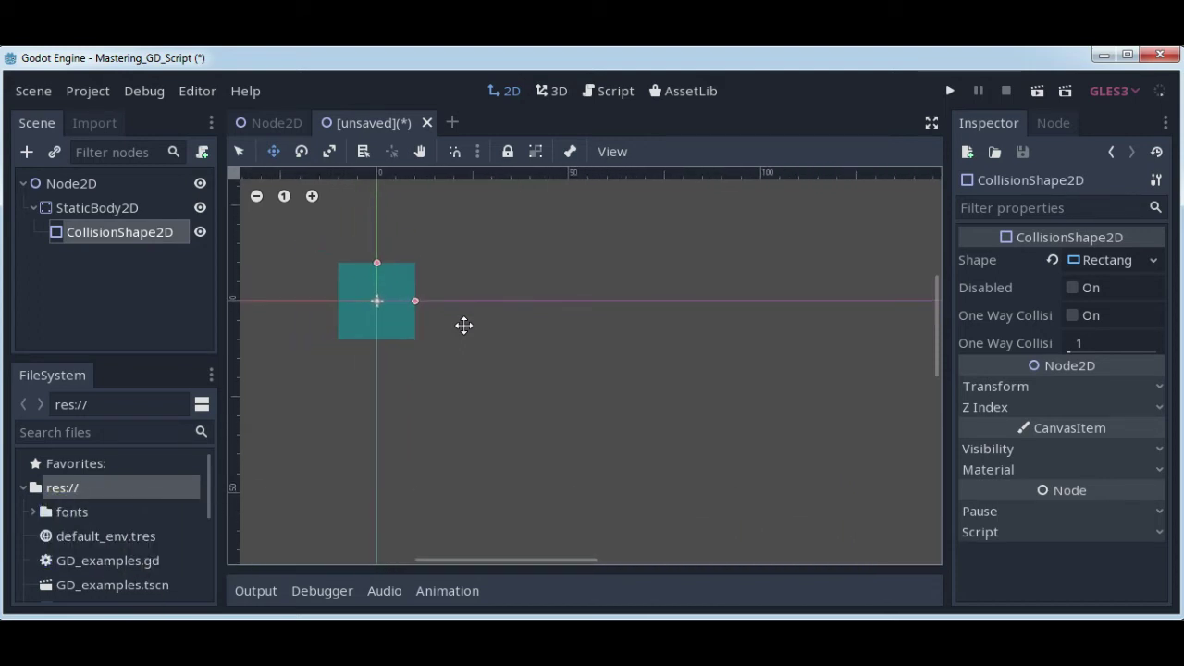
{"action": "left_click", "coordinate": [312, 196]}
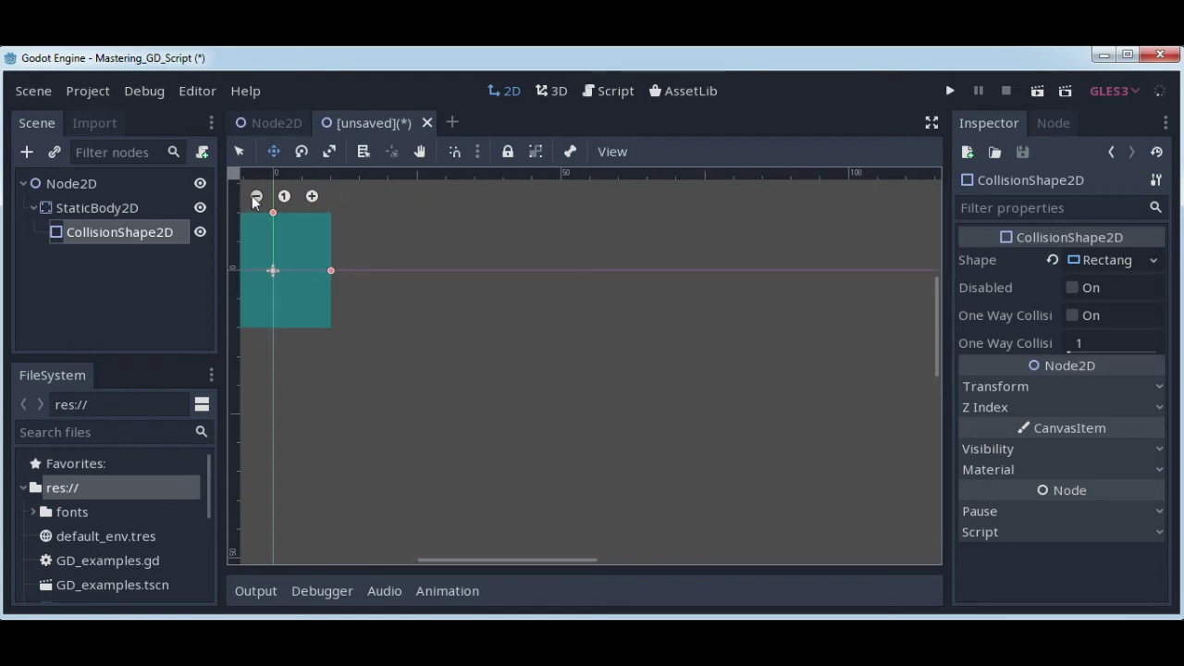
{"action": "left_click", "coordinate": [257, 196]}
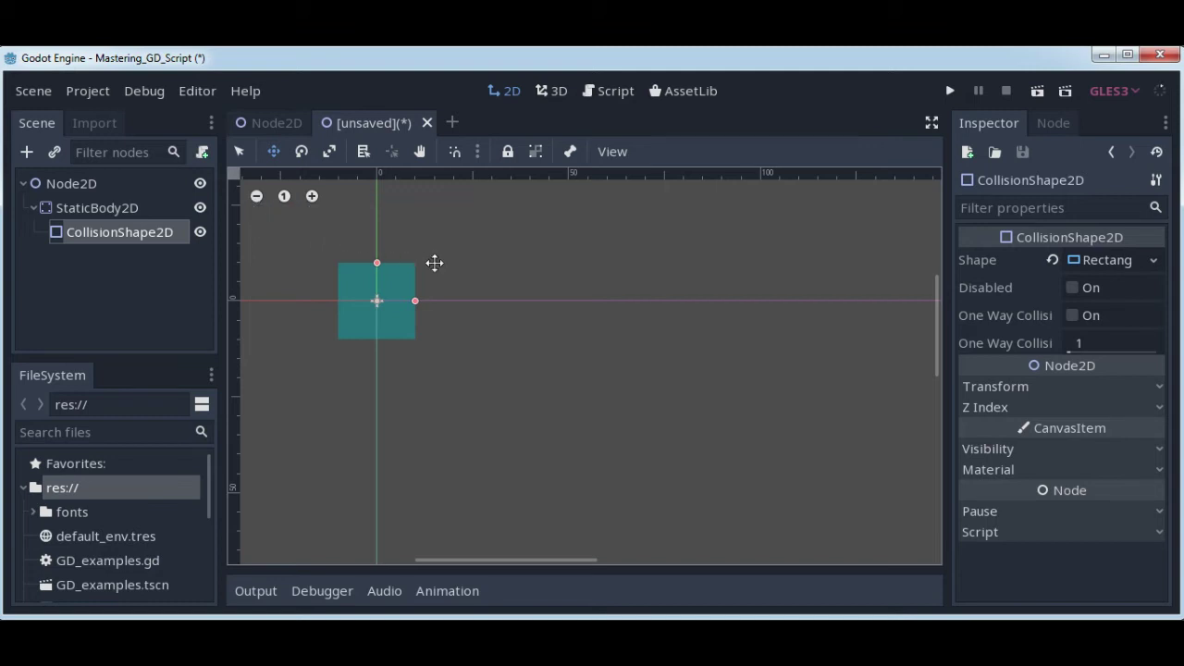
{"action": "mouse_move", "coordinate": [435, 263]}
{"action": "middle_mouse_down"}
{"action": "mouse_move", "coordinate": [478, 320]}
{"action": "mouse_move", "coordinate": [560, 386]}
{"action": "mouse_move", "coordinate": [368, 225]}
{"action": "mouse_move", "coordinate": [521, 301]}
{"action": "mouse_move", "coordinate": [415, 318]}
{"action": "mouse_move", "coordinate": [393, 263]}
{"action": "mouse_move", "coordinate": [414, 260]}
{"action": "middle_mouse_up"}
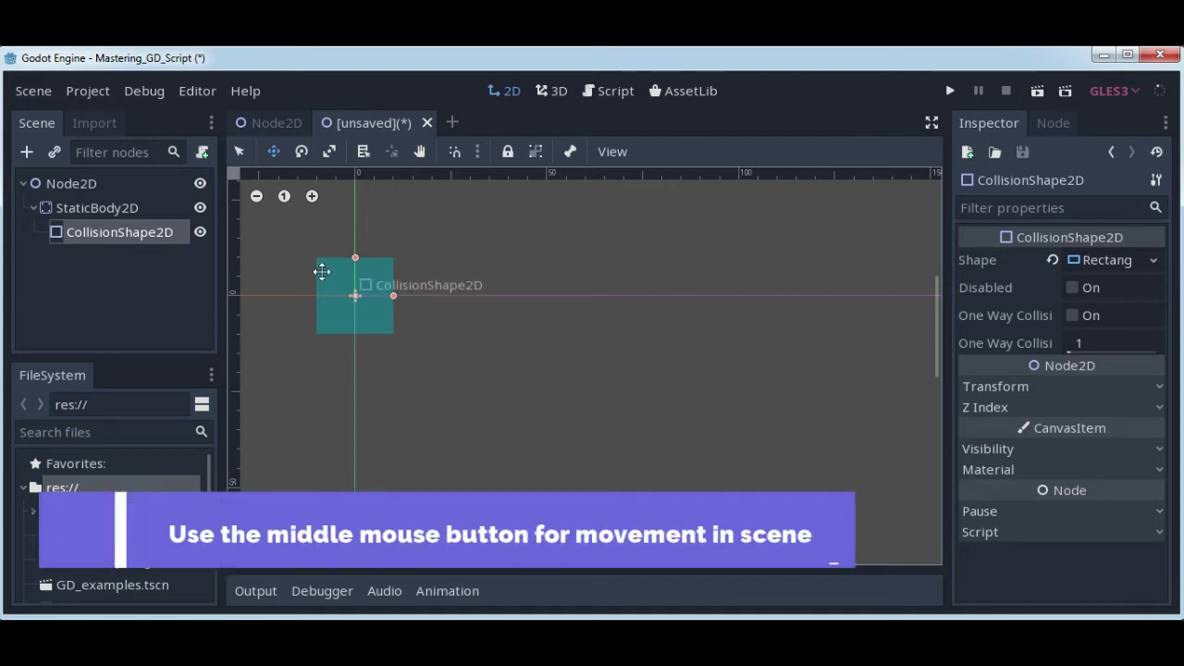
Resize the rectangular collision shape into a wide, flat bar with extents of about 32.6 by 5.4.
{"action": "left_click", "coordinate": [145, 234]}
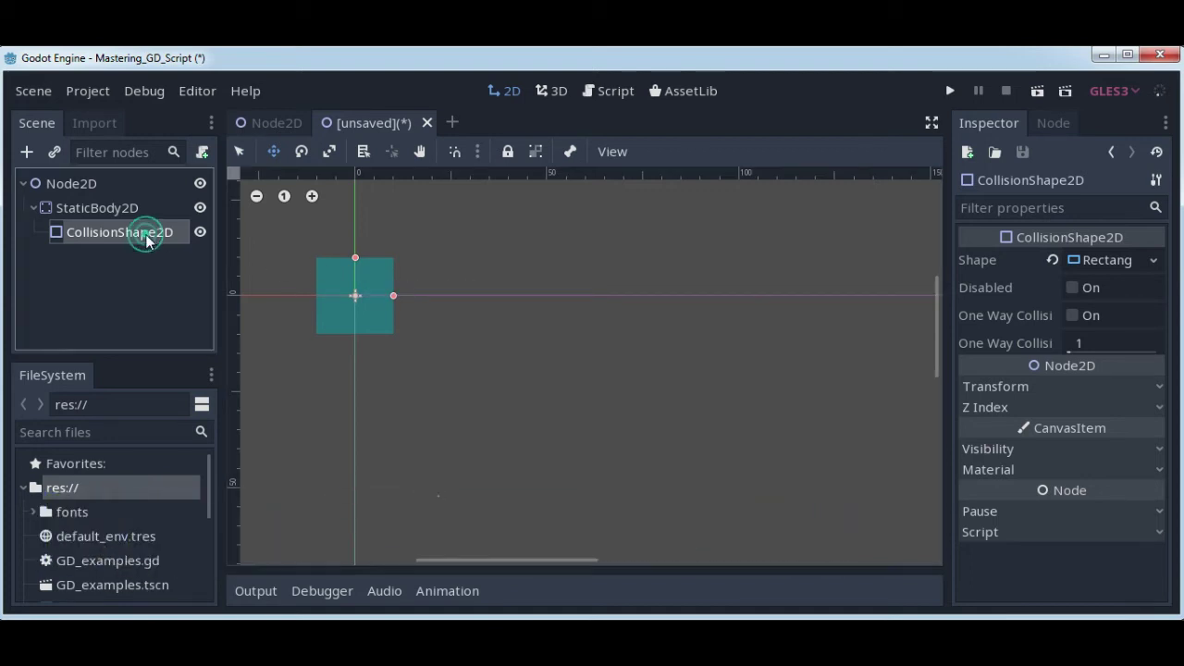
{"action": "left_click", "coordinate": [240, 154]}
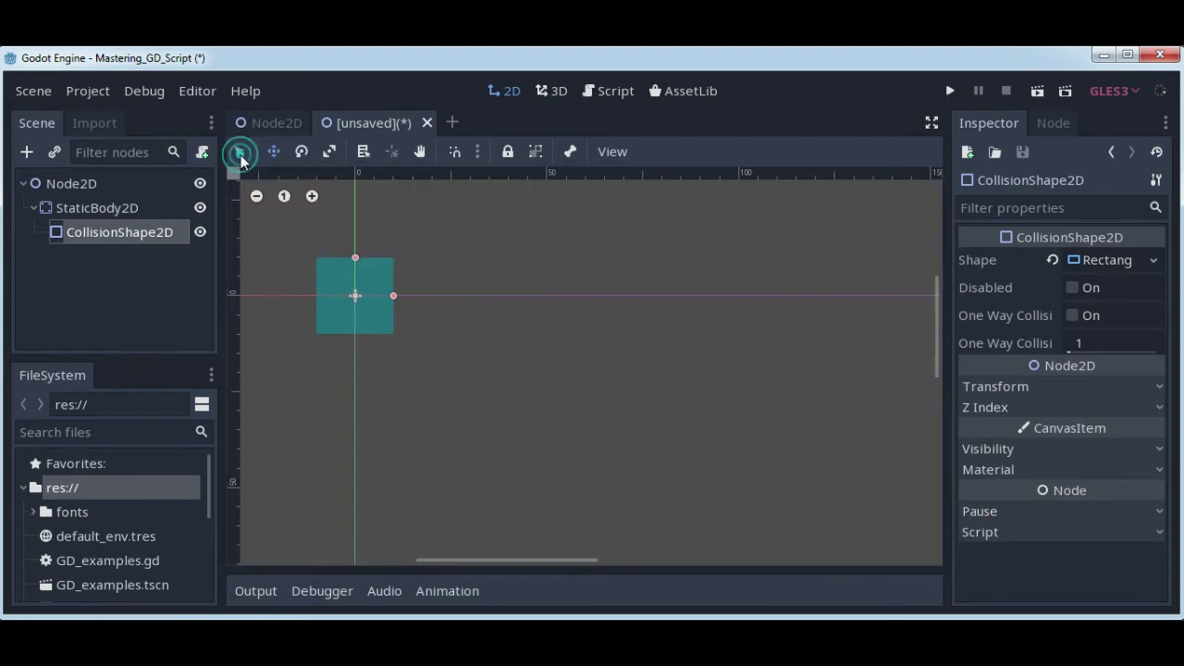
{"action": "left_click", "coordinate": [393, 297]}
{"action": "left_click_drag", "start_coordinate": [393, 297], "coordinate": [480, 297]}
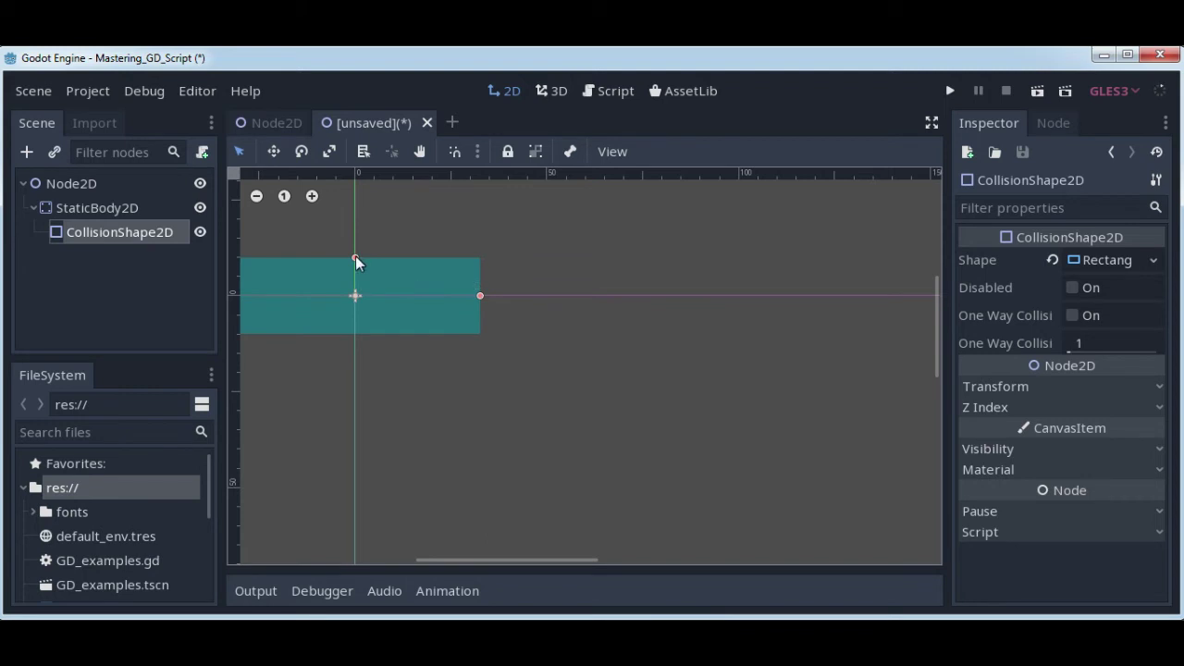
{"action": "left_click_drag", "start_coordinate": [355, 257], "coordinate": [364, 272]}
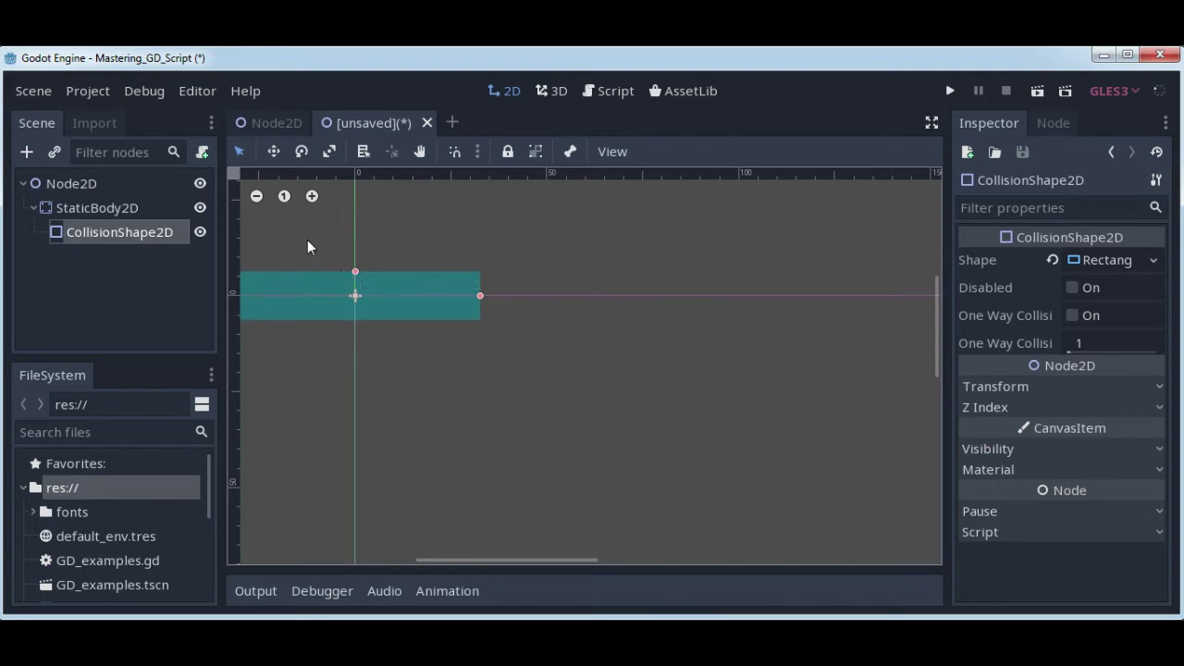
{"action": "middle_click_drag", "start_coordinate": [308, 240], "coordinate": [413, 259]}
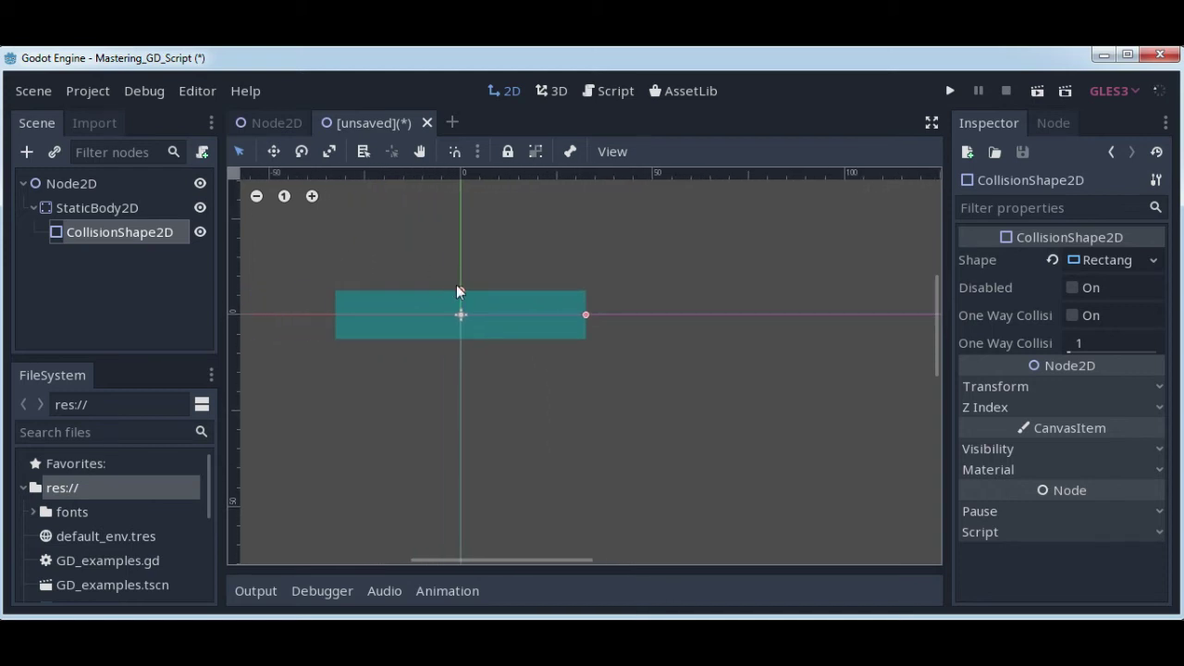
{"action": "mouse_move", "coordinate": [457, 288]}
{"action": "left_mouse_down"}
{"action": "mouse_move", "coordinate": [461, 268]}
{"action": "mouse_move", "coordinate": [462, 294]}
{"action": "left_mouse_up"}
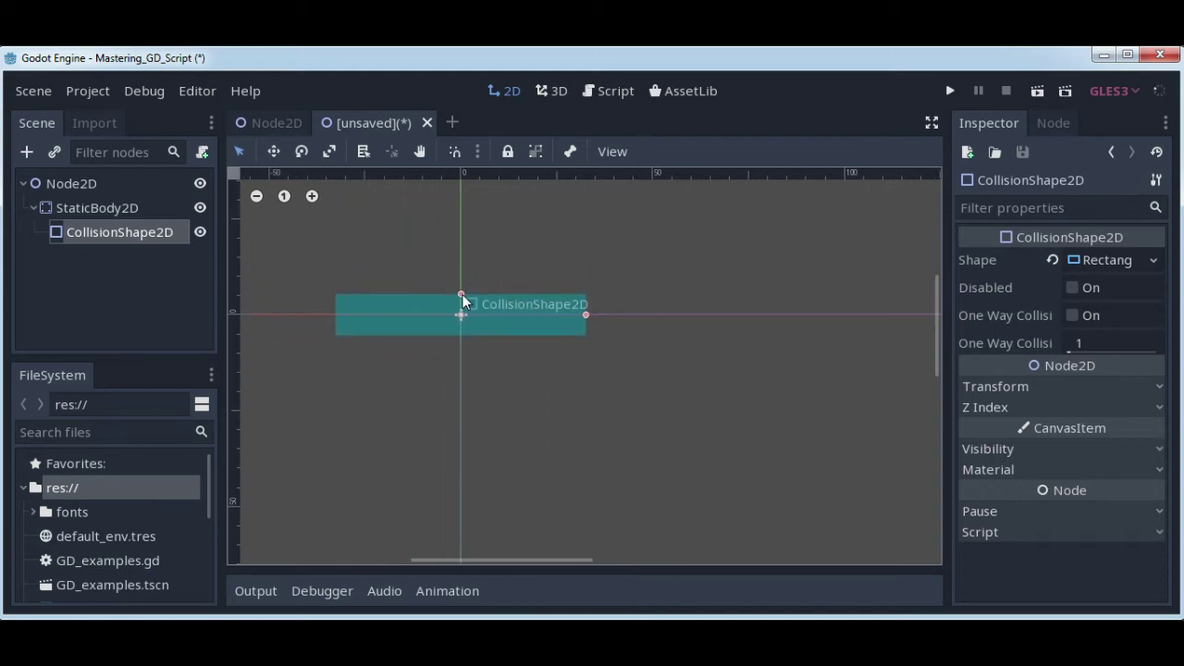
Move the collision shape to about x 8.6, y 0.7 and rotate it about 2.3 degrees.
{"action": "left_click", "coordinate": [274, 152]}
{"action": "left_click_drag", "start_coordinate": [386, 302], "coordinate": [420, 304]}
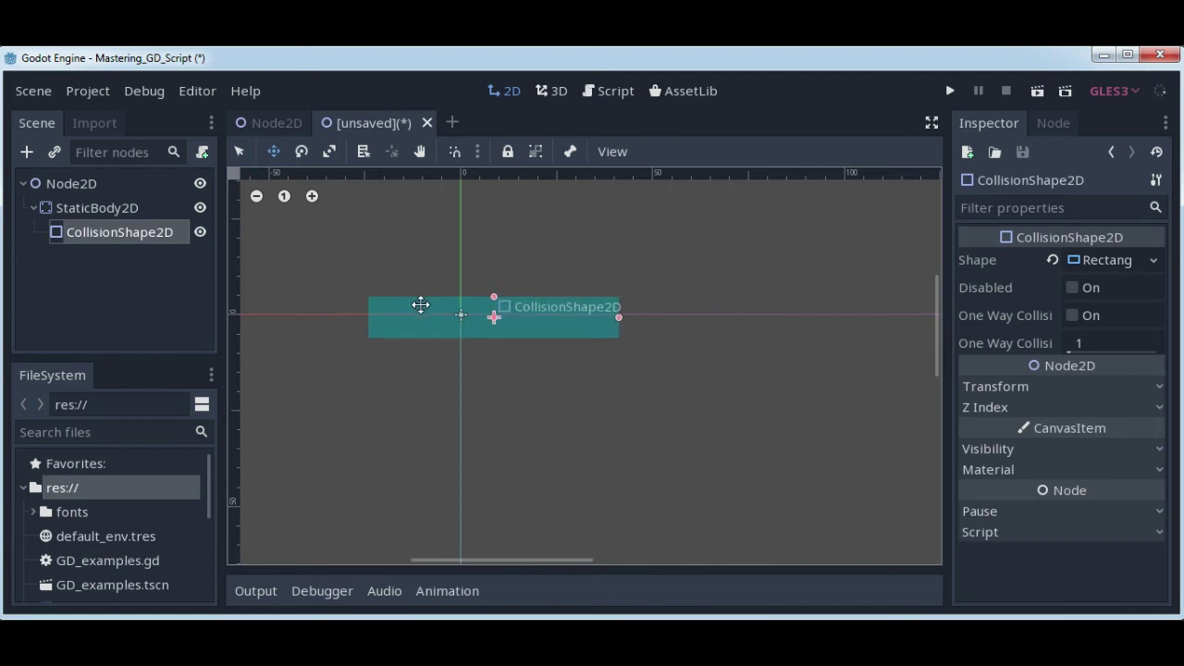
{"action": "left_click", "coordinate": [301, 153]}
{"action": "left_click_drag", "start_coordinate": [587, 314], "coordinate": [558, 316]}
{"action": "left_click", "coordinate": [135, 236]}
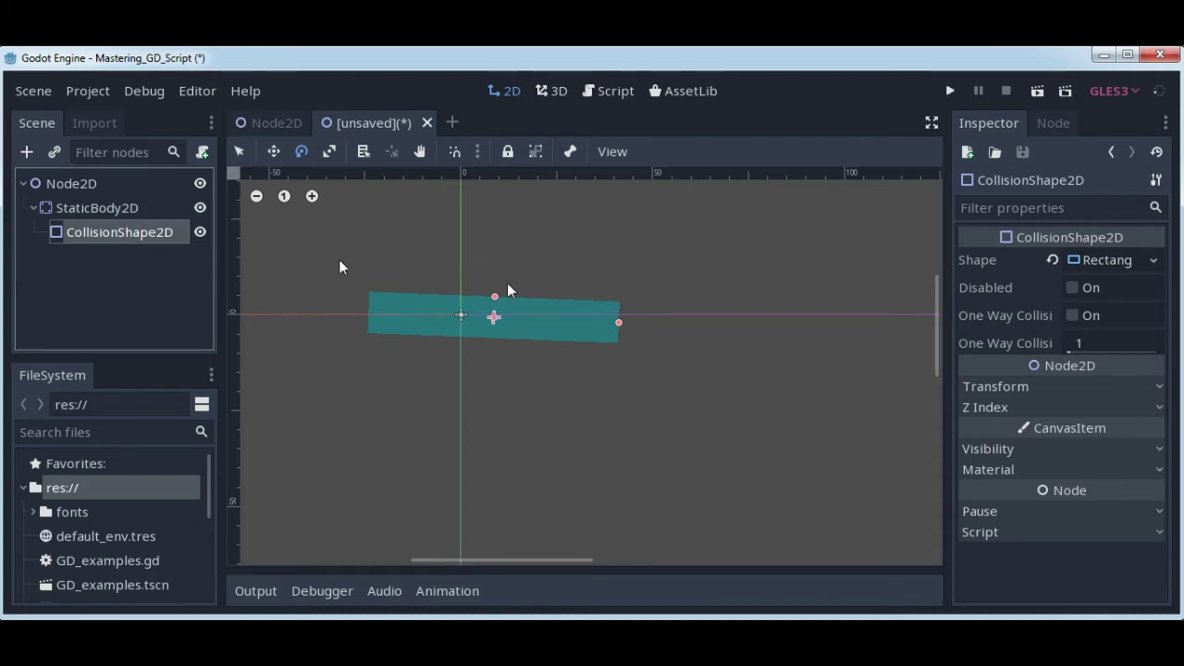
Reset the collision shape's rotation and position to their default values of 0.
{"action": "left_click", "coordinate": [984, 386]}
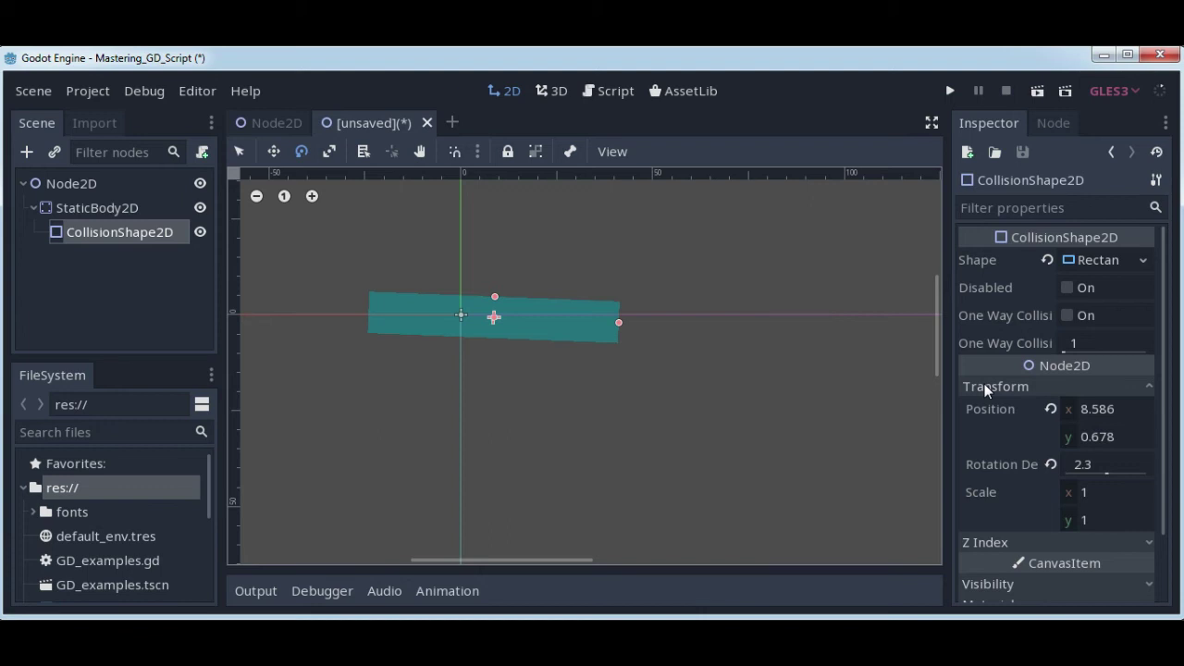
{"action": "left_click", "coordinate": [1052, 464]}
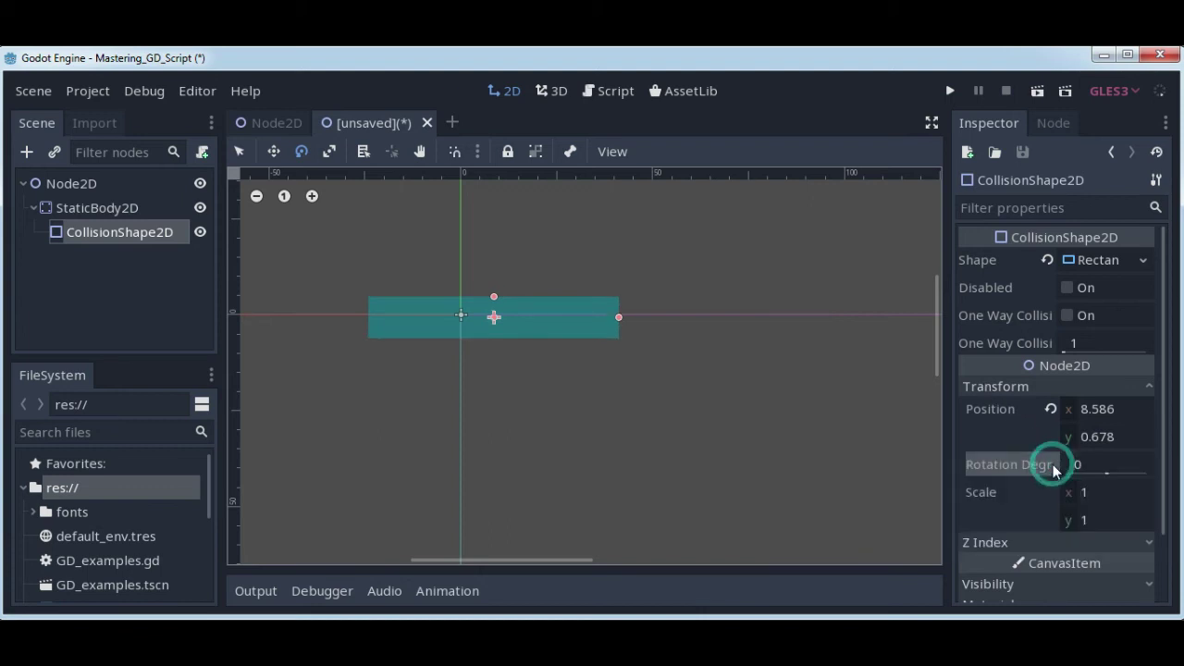
{"action": "left_click", "coordinate": [1051, 410]}
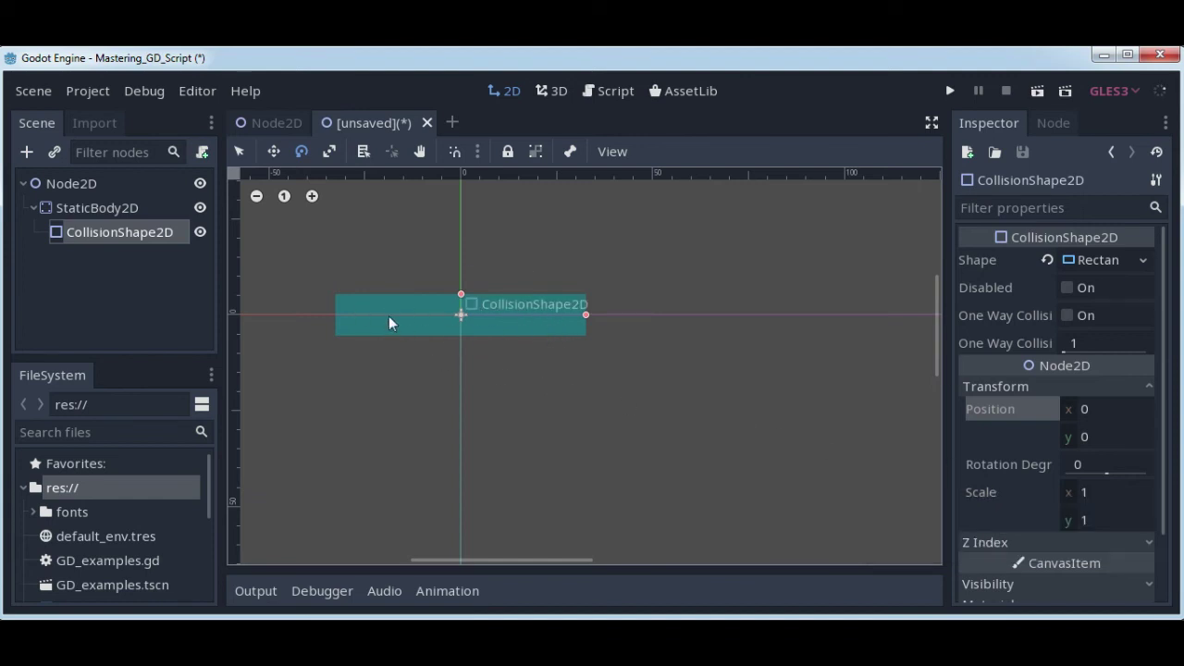
Set the rectangle shape's x extent to 40.
{"action": "left_click", "coordinate": [1090, 260]}
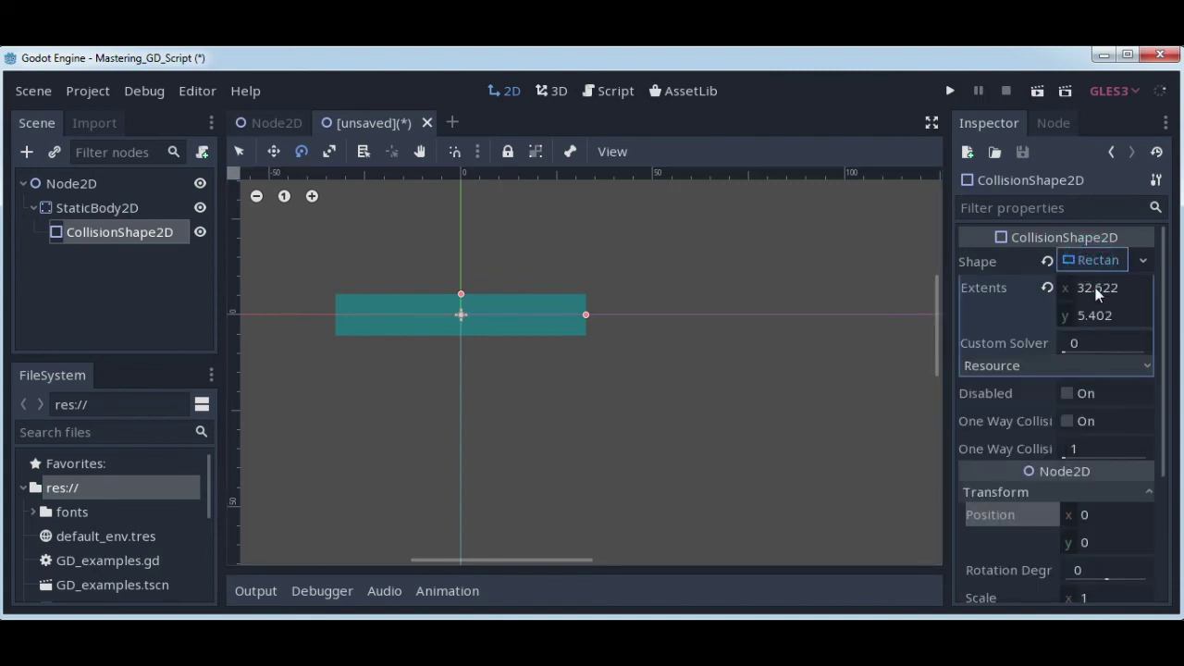
{"action": "left_click", "coordinate": [1096, 289]}
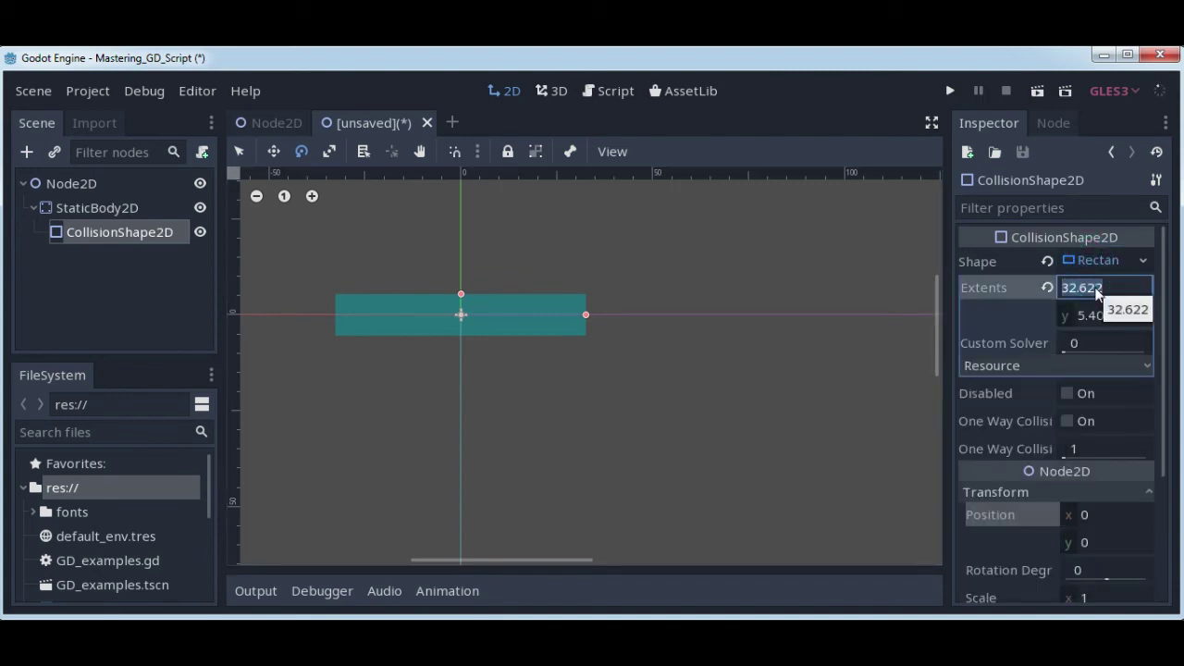
{"action": "type", "text": "40"}
{"action": "key", "text": "Return"}
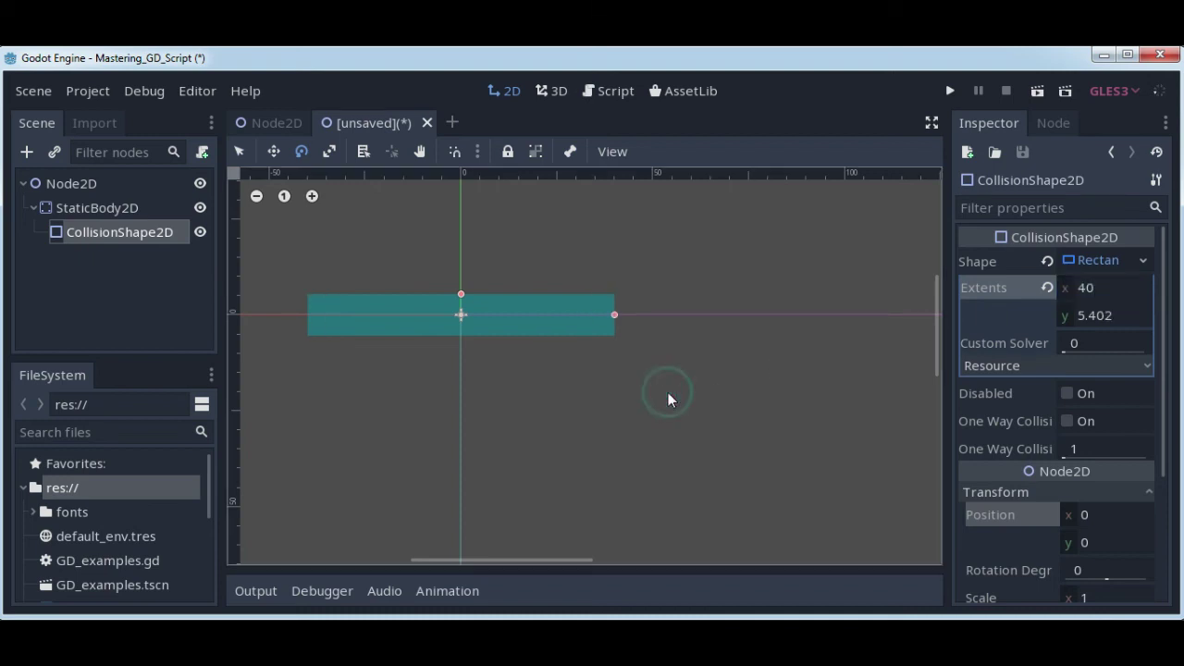
{"action": "left_click", "coordinate": [1092, 261]}
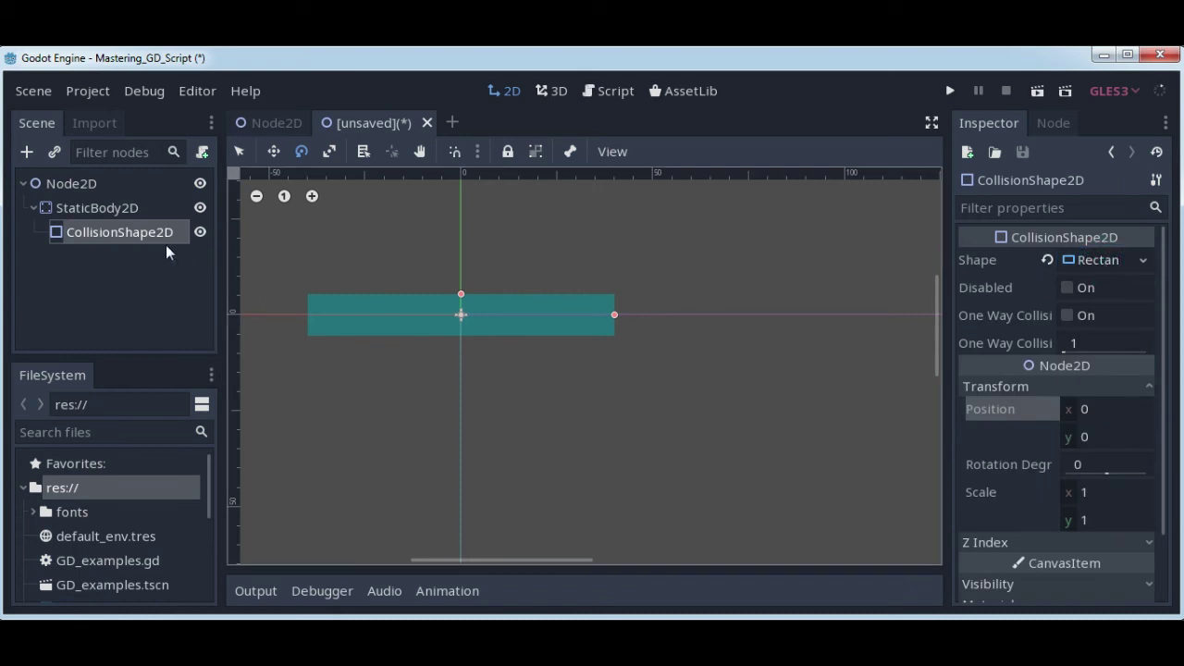
Make the children of the CollisionShape2D node unselectable in the viewport.
{"action": "left_click", "coordinate": [107, 209]}
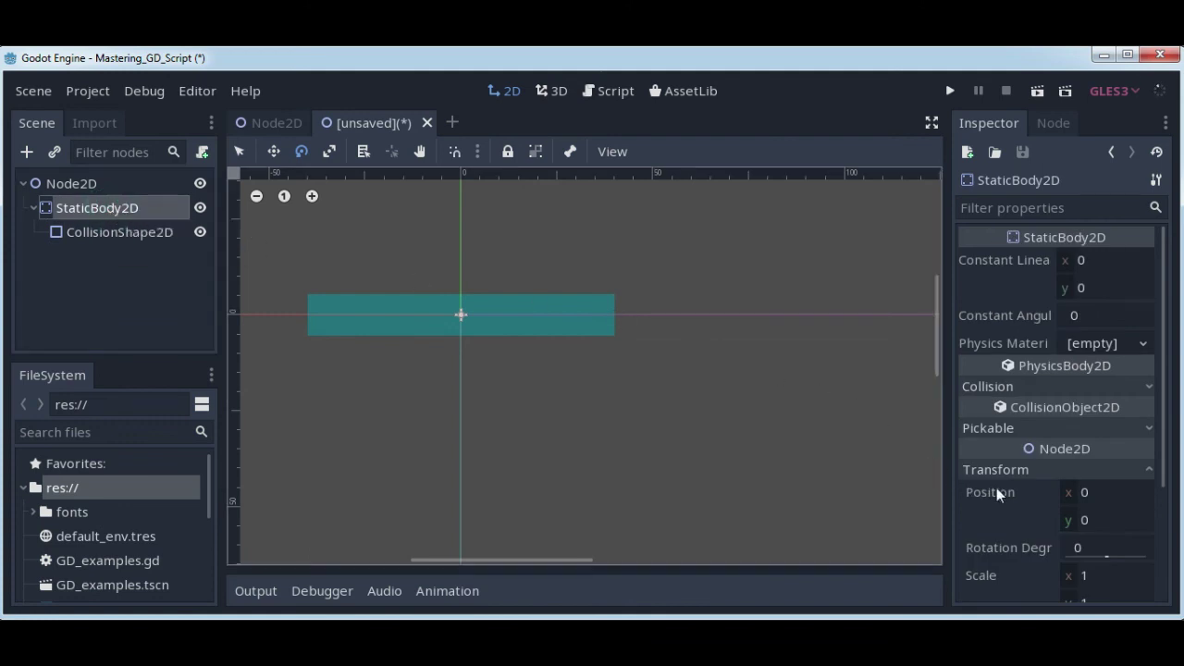
{"action": "left_click", "coordinate": [150, 235]}
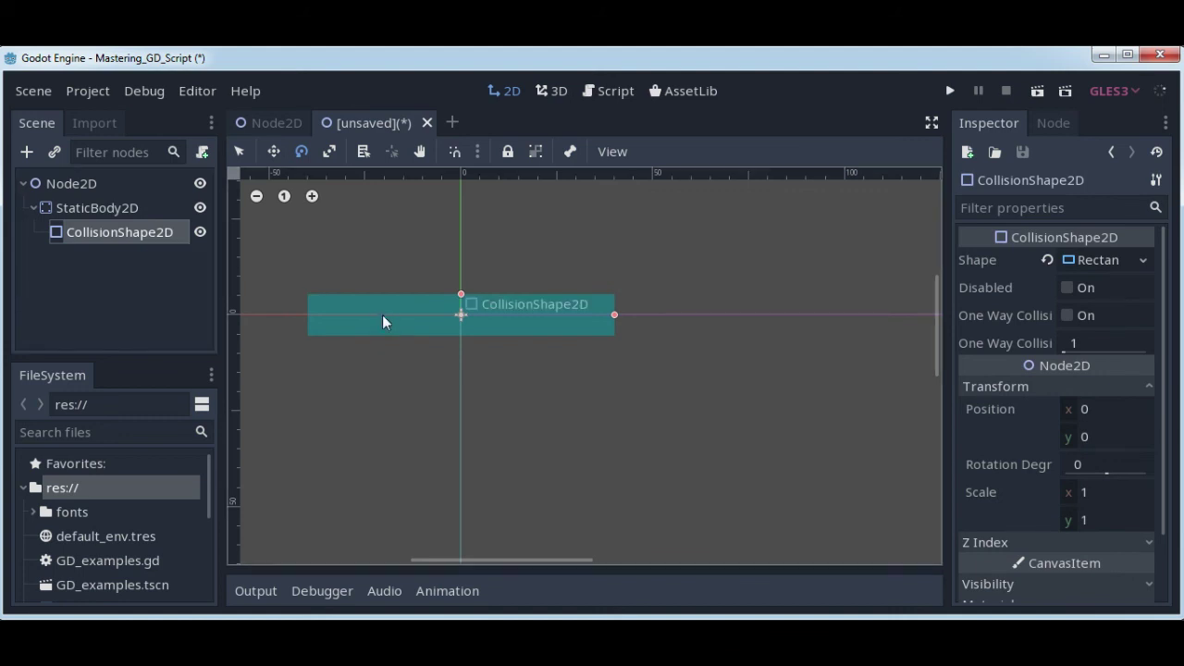
{"action": "left_click", "coordinate": [535, 154]}
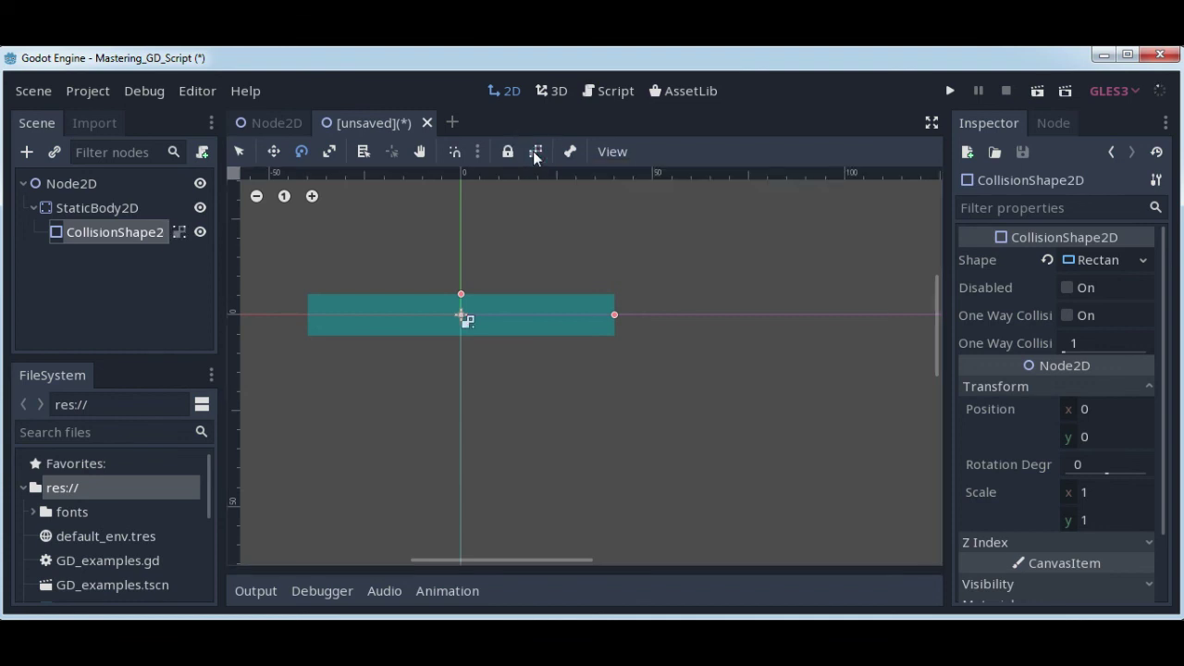
Try moving the StaticBody2D to about x 10.2, y -0.5, and reset its position to 0, 0.
{"action": "left_click", "coordinate": [134, 209]}
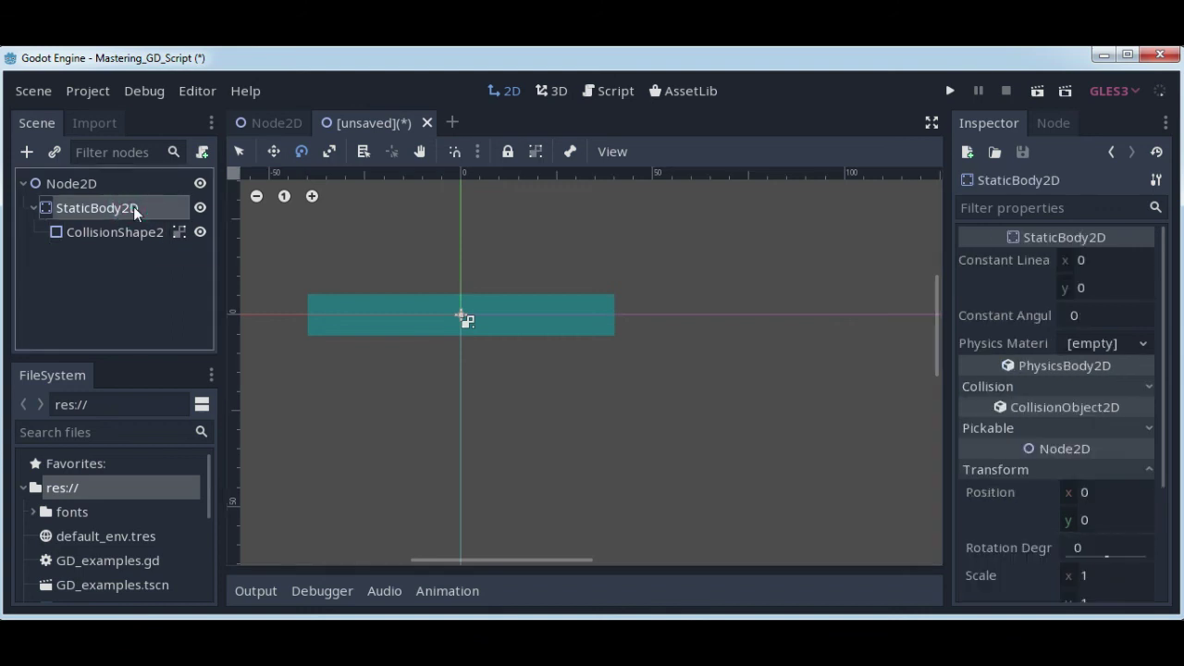
{"action": "left_click", "coordinate": [273, 151]}
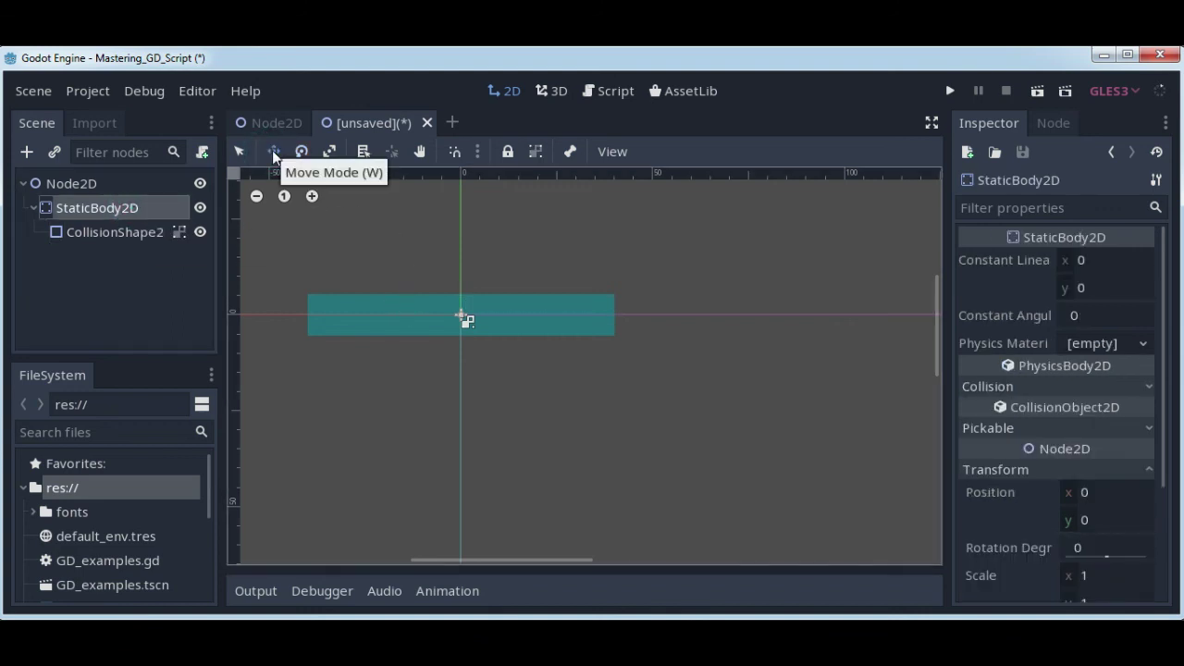
{"action": "left_click_drag", "start_coordinate": [407, 307], "coordinate": [447, 306]}
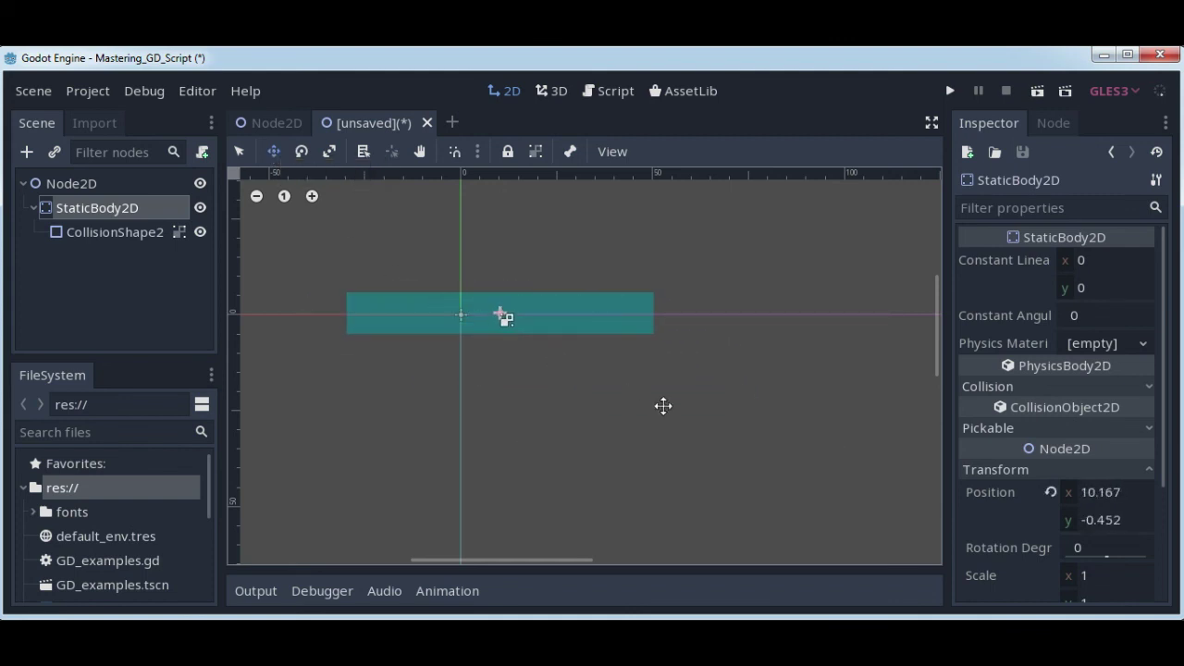
{"action": "left_click", "coordinate": [1051, 493]}
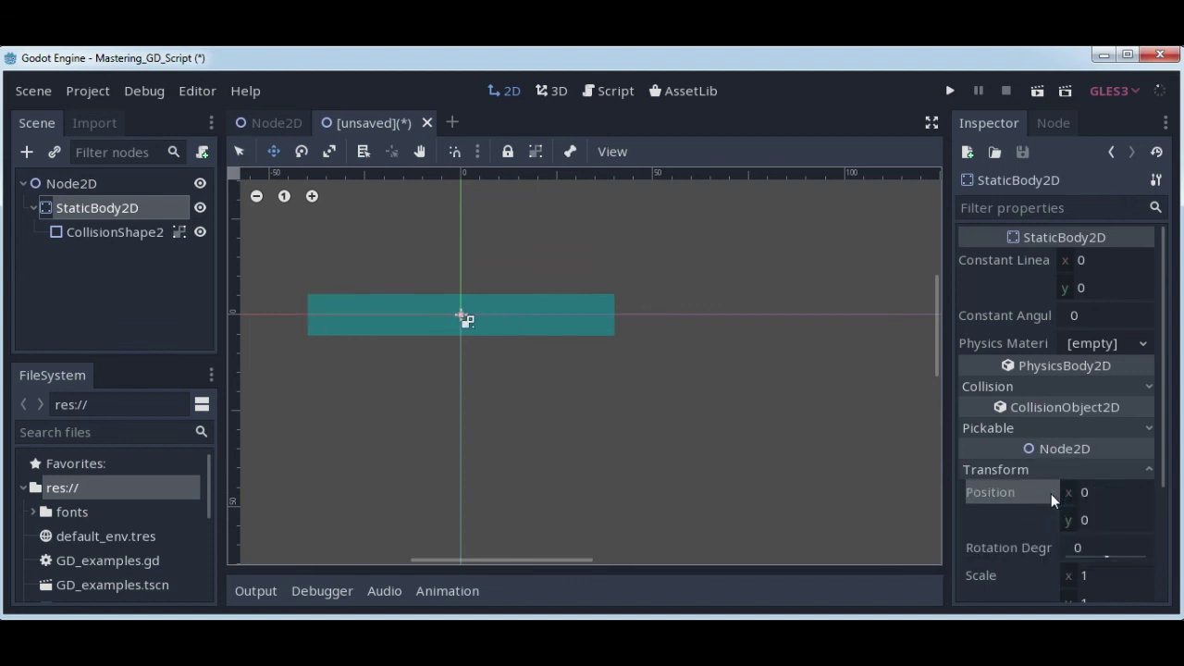